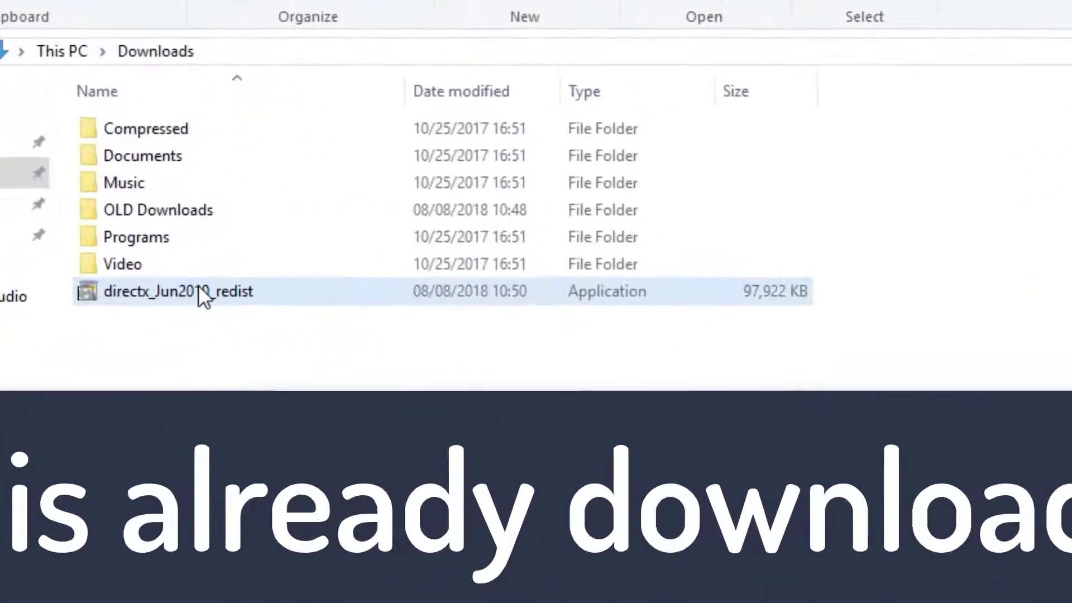
# Create a new folder named "directx offline" in Downloads
pyautogui.click(199, 286)
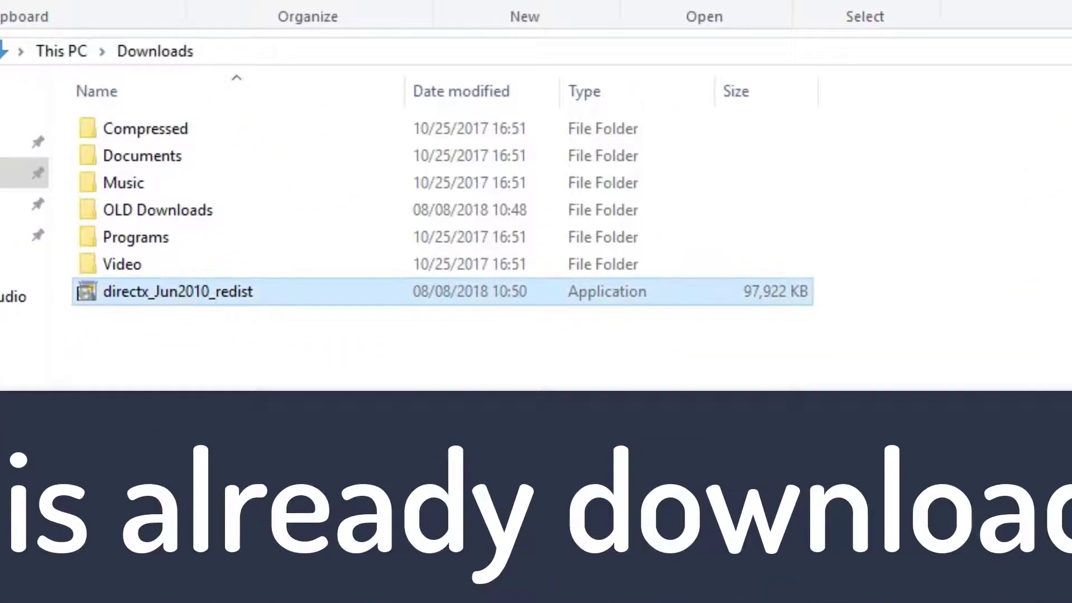
pyautogui.click(424, 349)
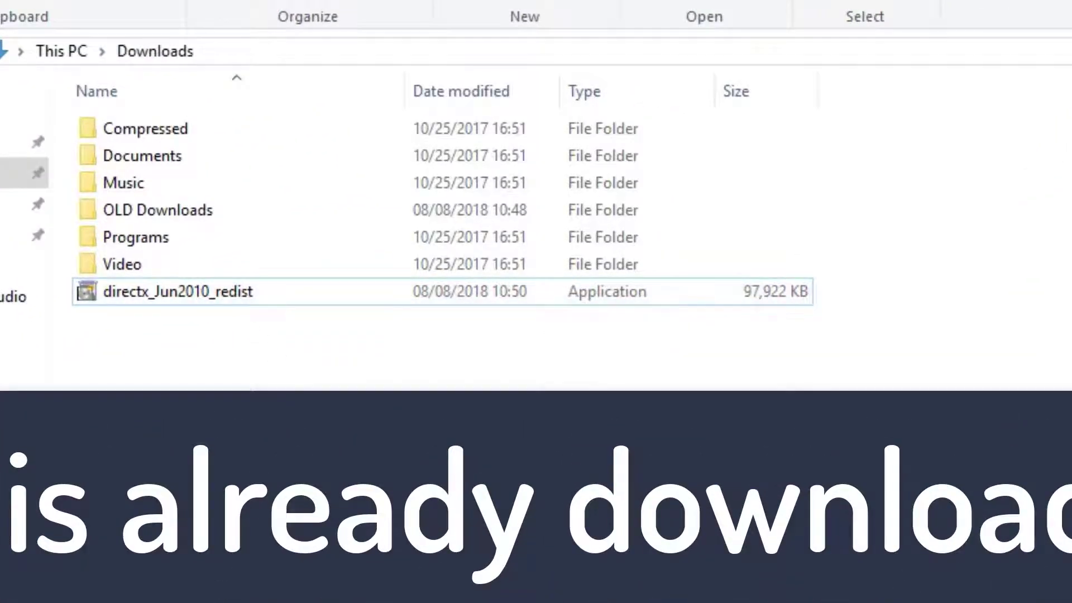
pyautogui.hotkey('ctrl', 'shift', 'n')
pyautogui.write('dire')
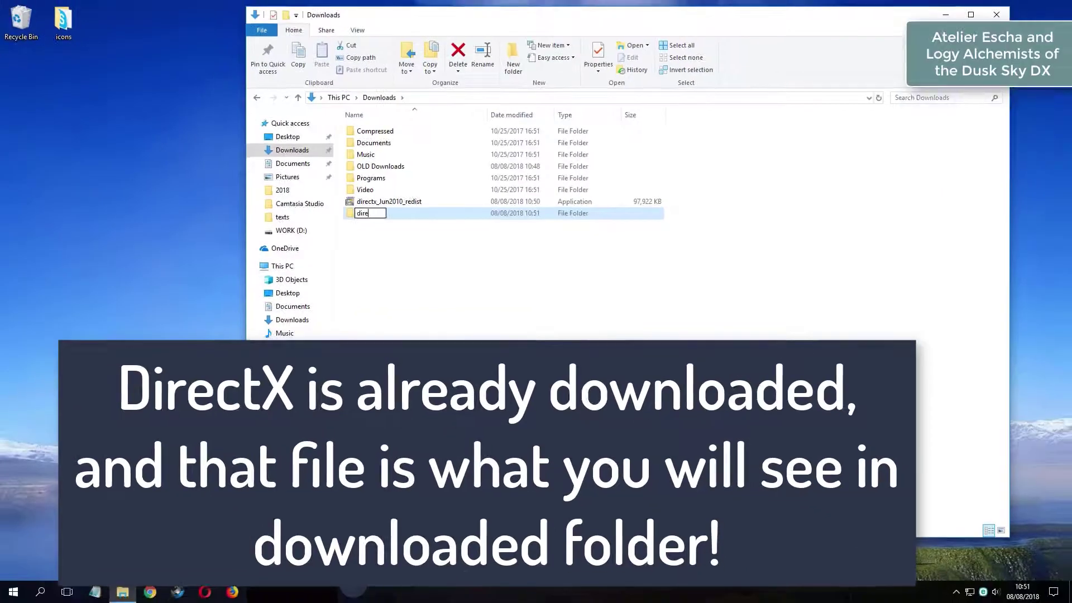
pyautogui.write('xc')
pyautogui.press('BackSpace')
pyautogui.press('BackSpace')
pyautogui.write('ct')
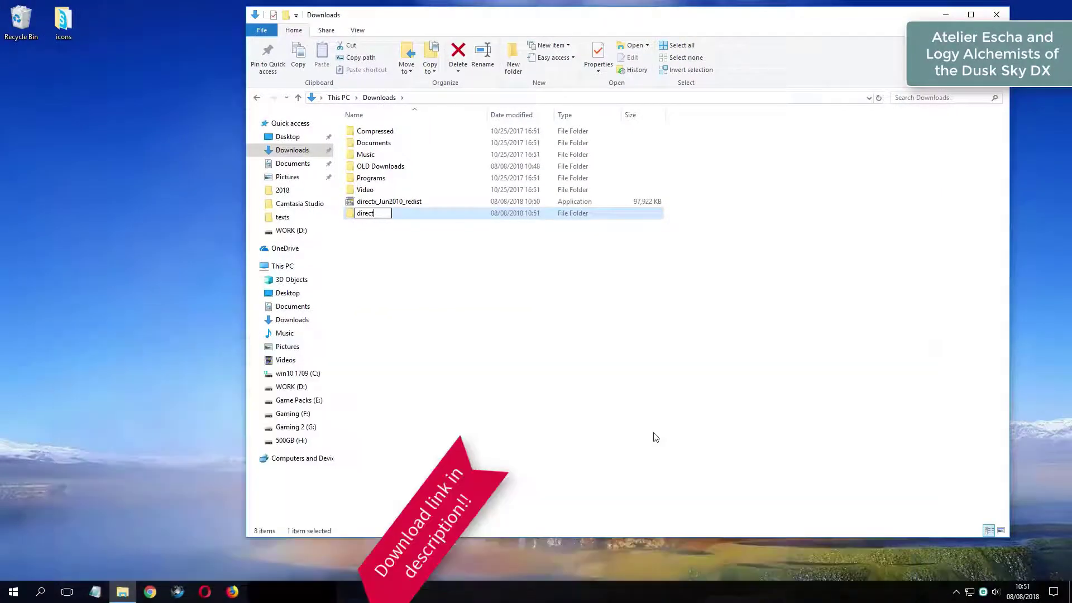
pyautogui.write('x o')
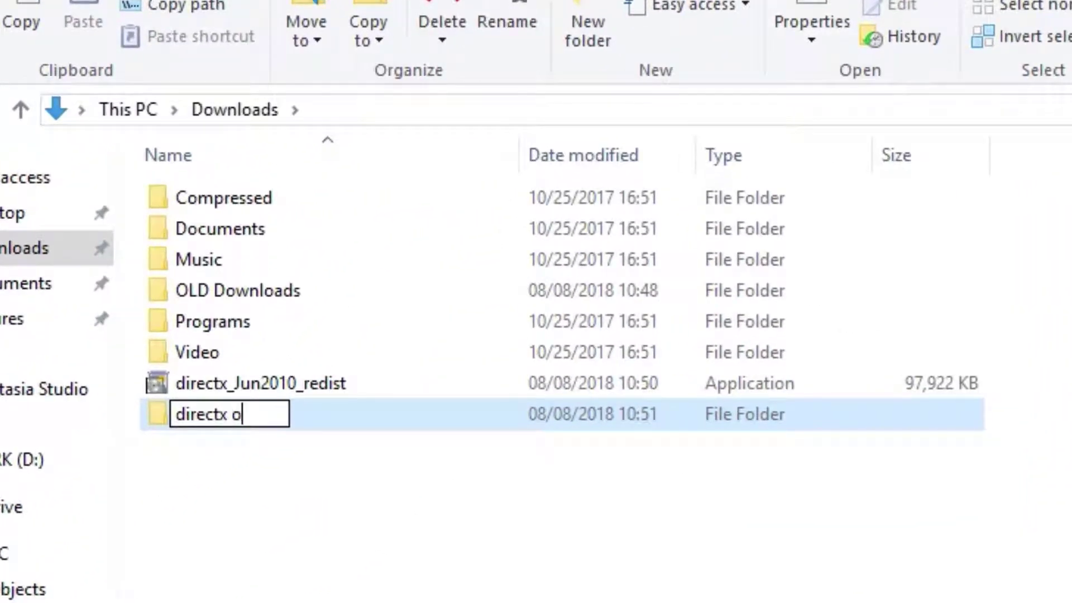
pyautogui.write('ffline')
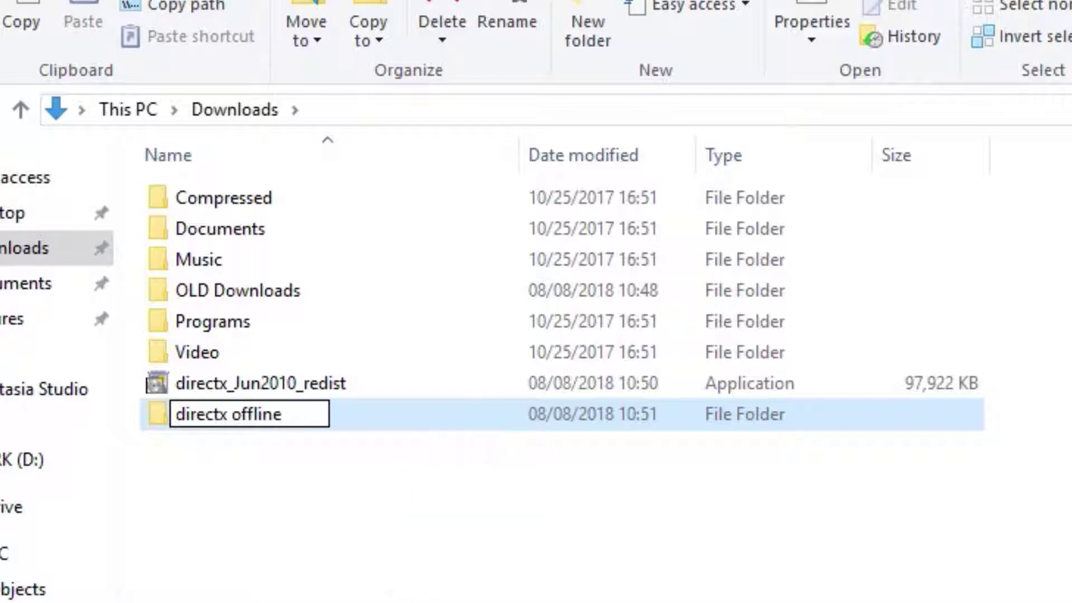
pyautogui.press('Return')
# Run the directx_Jun2010_redist package and accept its license agreement
pyautogui.click(287, 382)
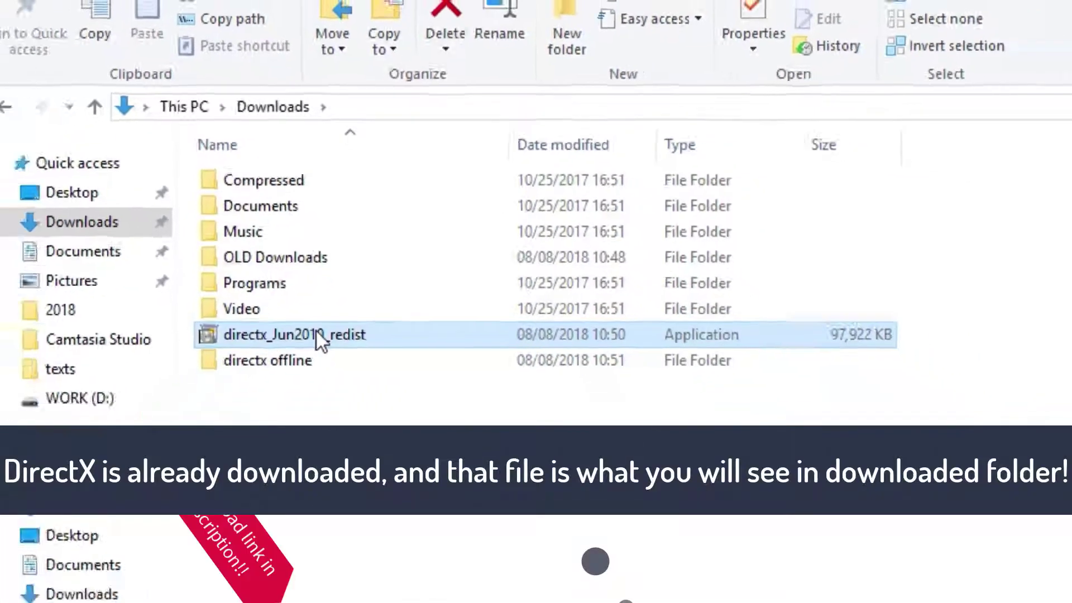
pyautogui.doubleClick(317, 334)
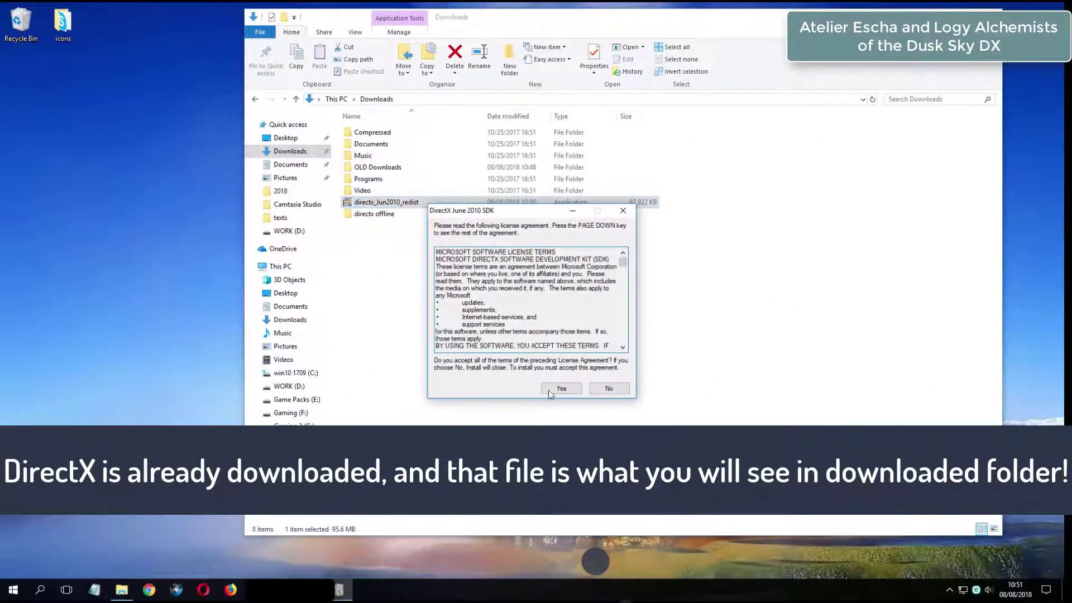
pyautogui.click(561, 388)
# Choose the "directx offline" folder in Downloads as the extraction location and extract the DirectX files there
pyautogui.click(597, 308)
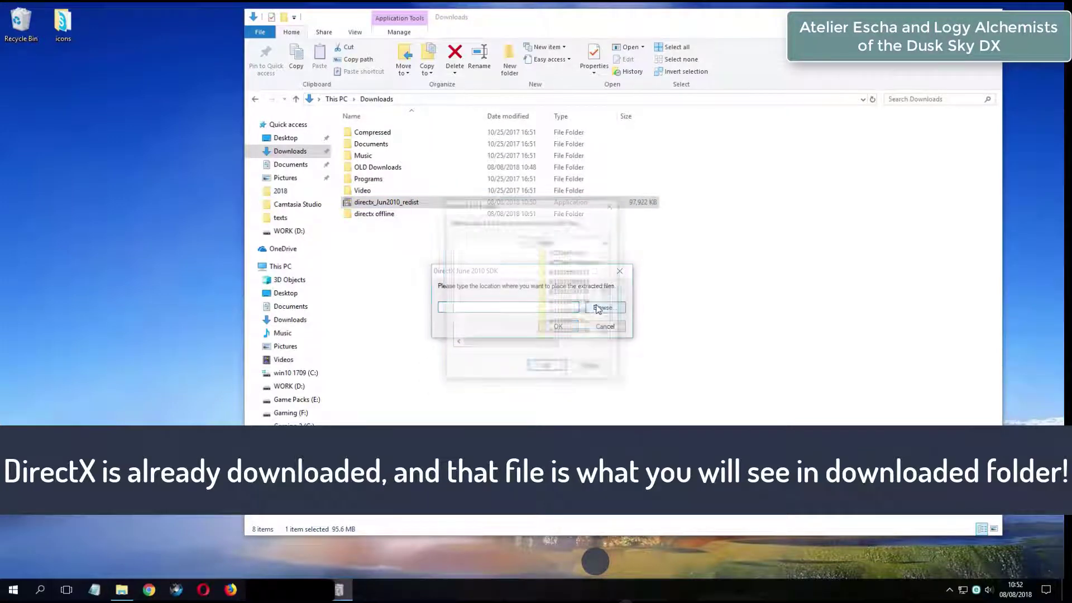
pyautogui.click(522, 242)
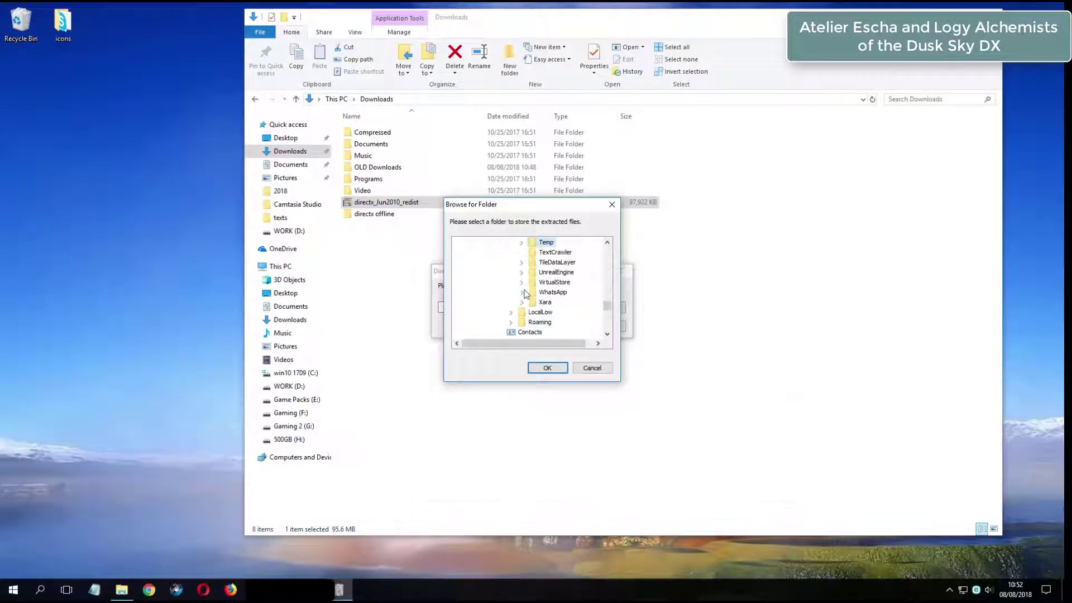
pyautogui.scroll(5, 525, 296)
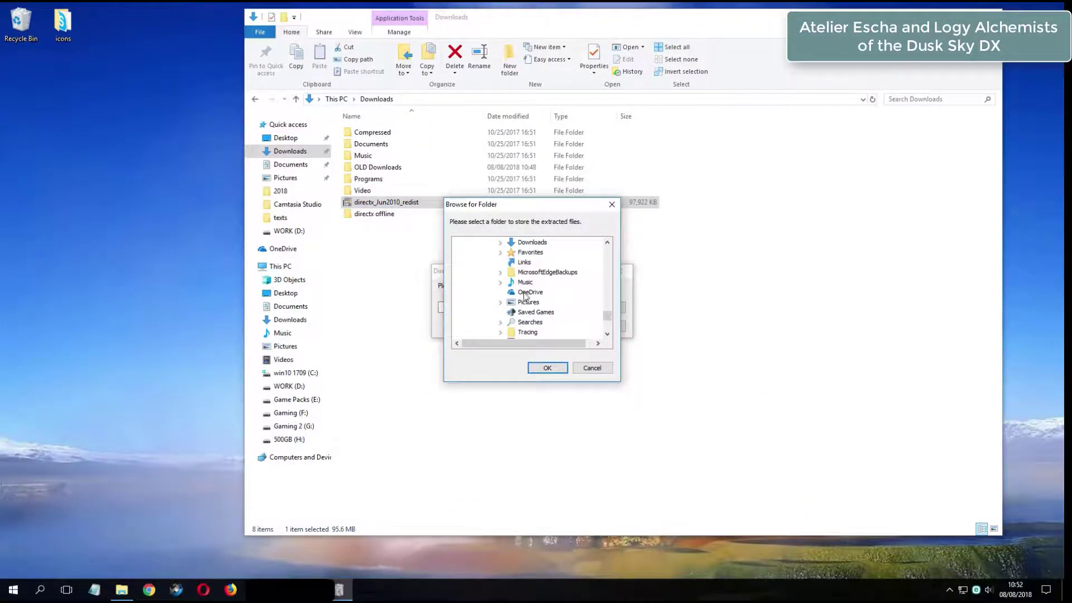
pyautogui.doubleClick(531, 244)
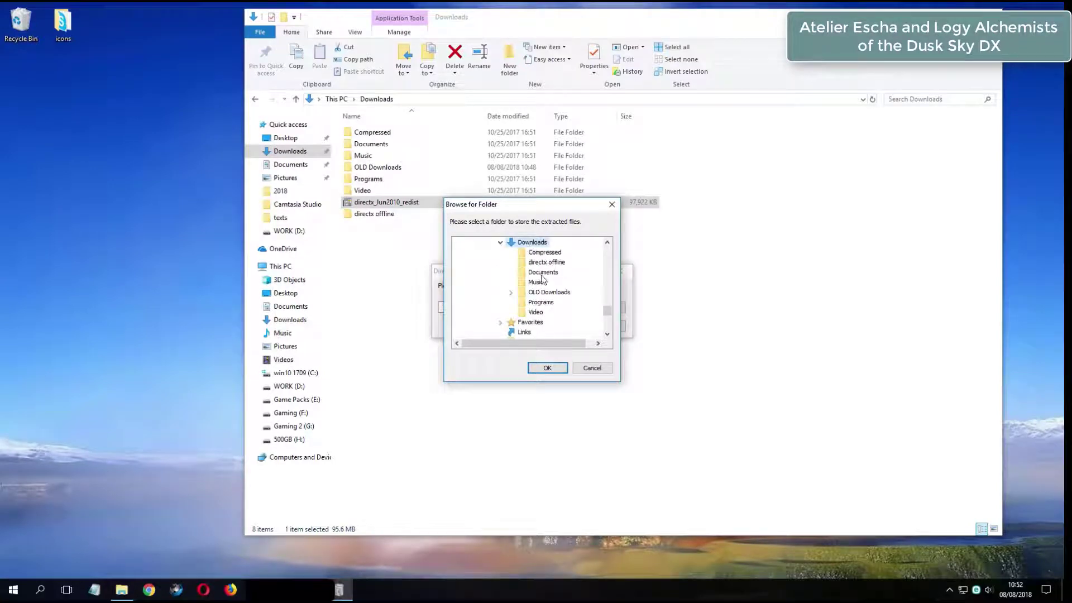
pyautogui.click(544, 263)
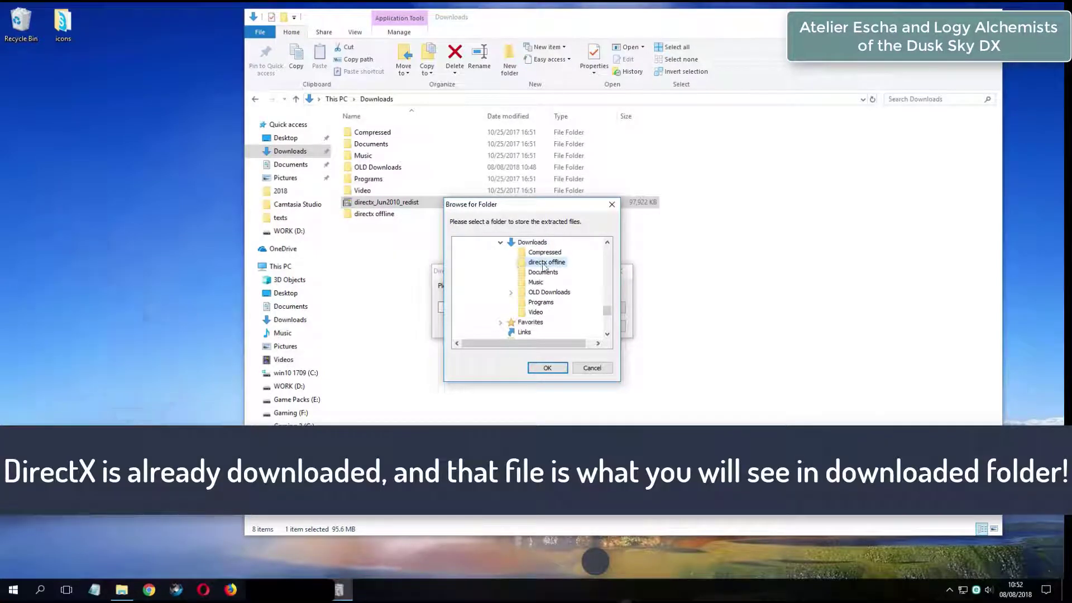
pyautogui.click(550, 369)
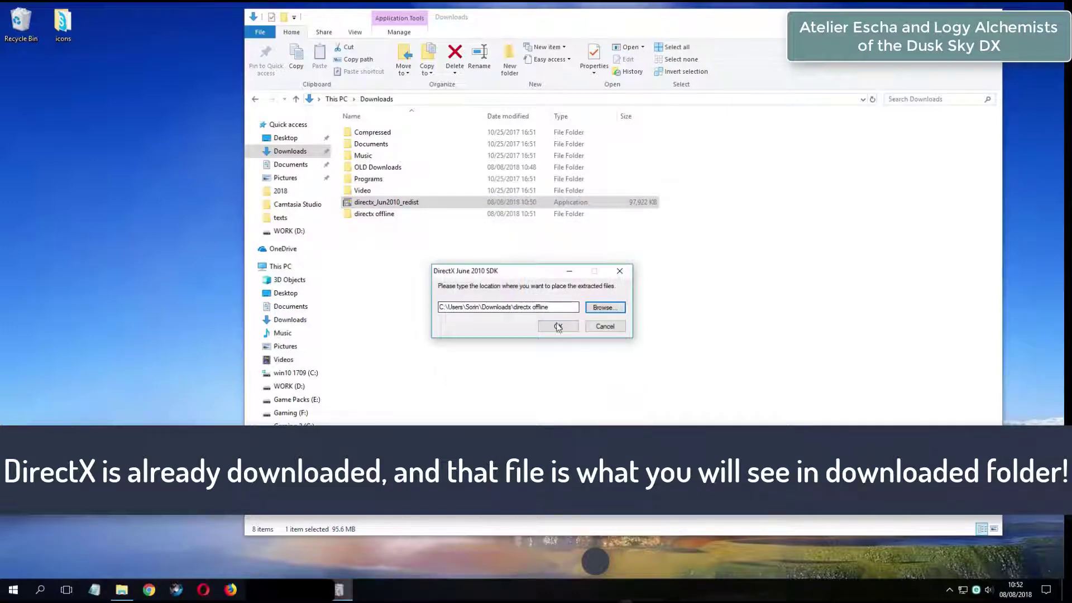
pyautogui.click(559, 327)
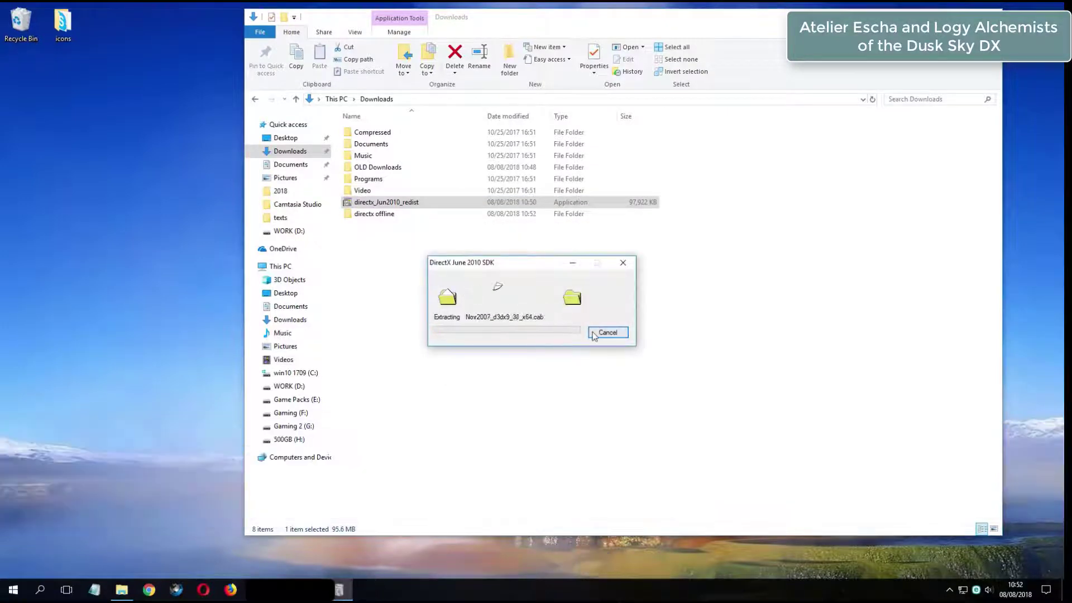
# Open the "directx offline" folder and launch the DXSETUP application
pyautogui.doubleClick(393, 215)
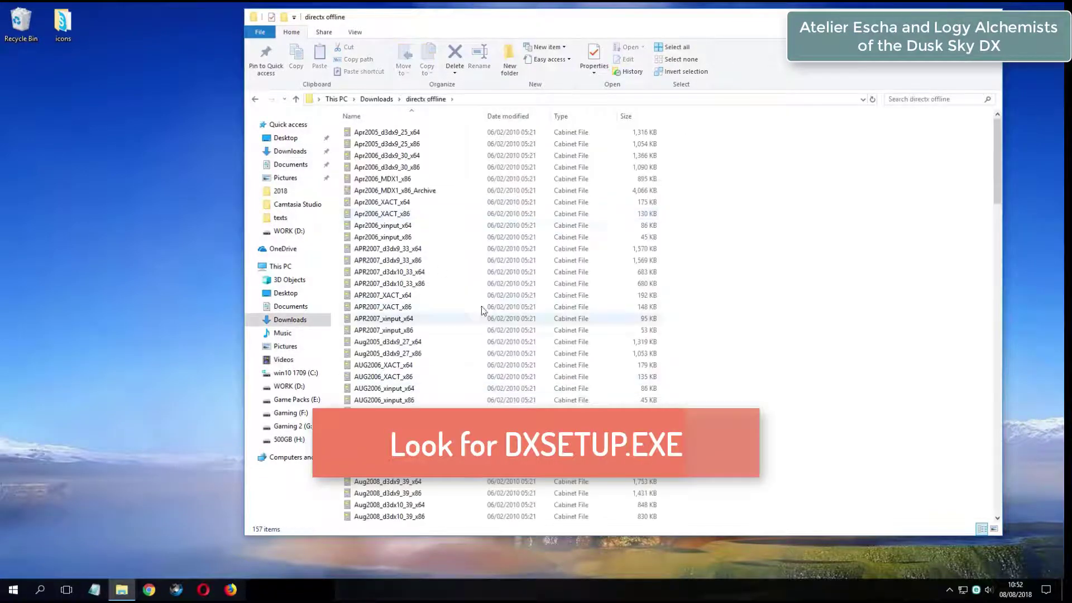
pyautogui.moveTo(1001, 173); pyautogui.dragTo(1002, 294)
pyautogui.click(424, 305)
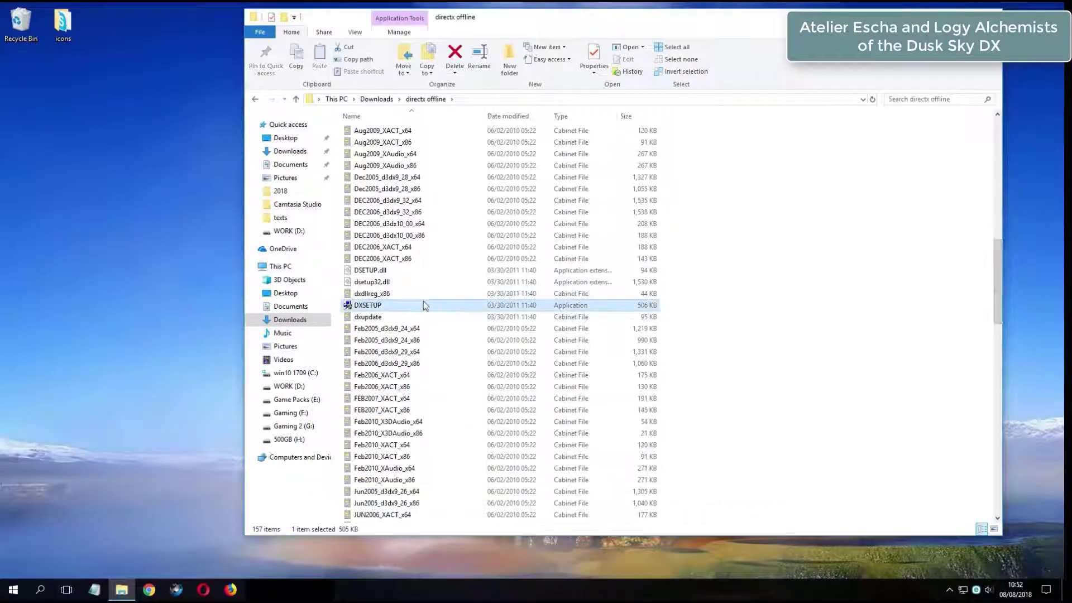
pyautogui.doubleClick(435, 307)
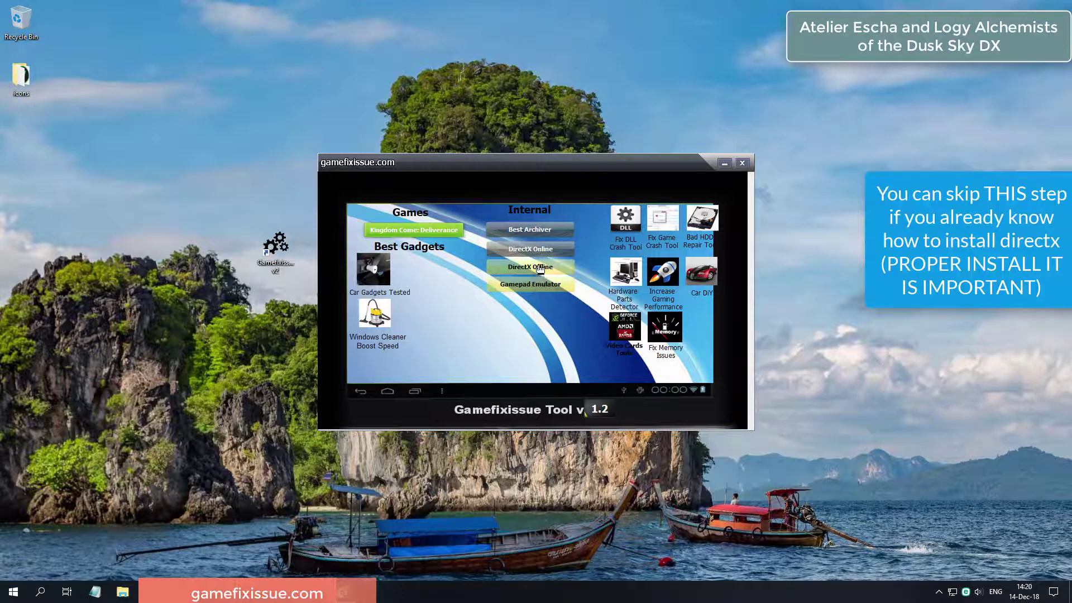
# Install DirectX Offline from the Gamefixissue Tool, accepting the license agreement, and close the tool when setup is finished
pyautogui.click(537, 270)
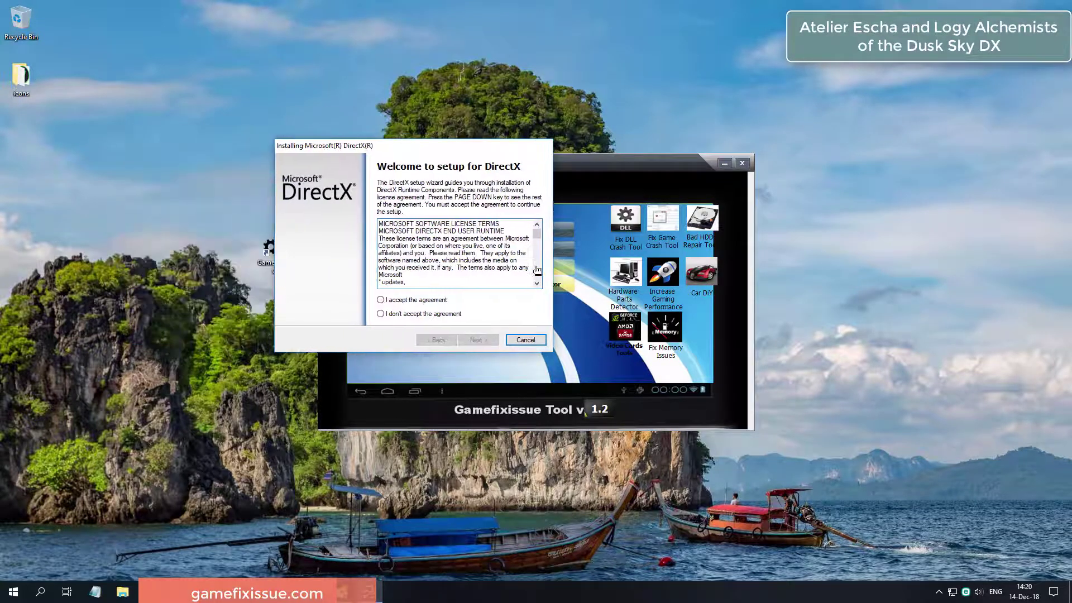
pyautogui.hotkey('alt', 'a')
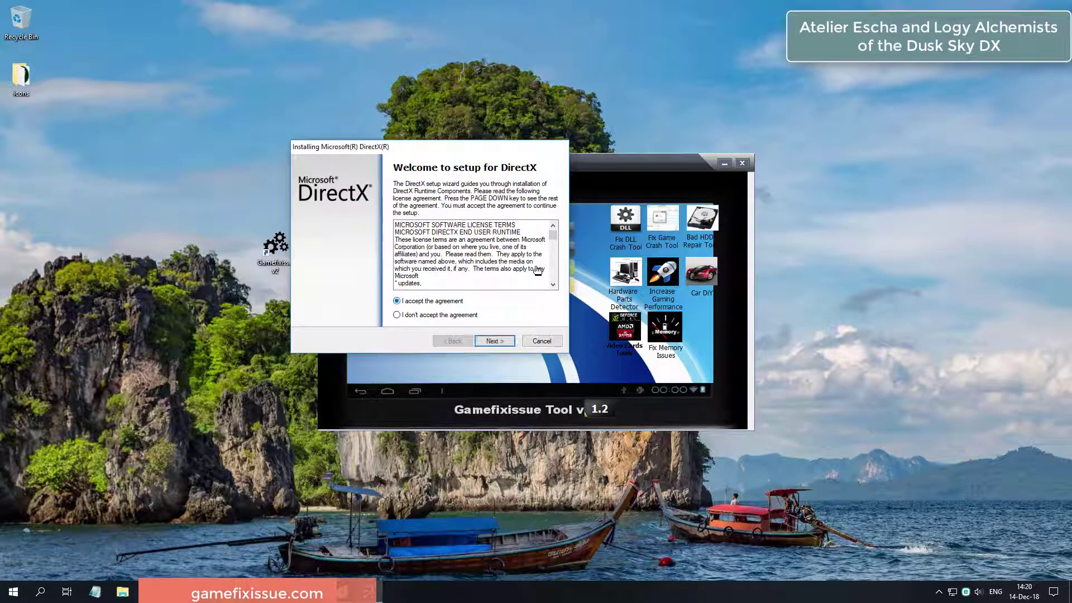
pyautogui.press('Return')
pyautogui.press('Return')
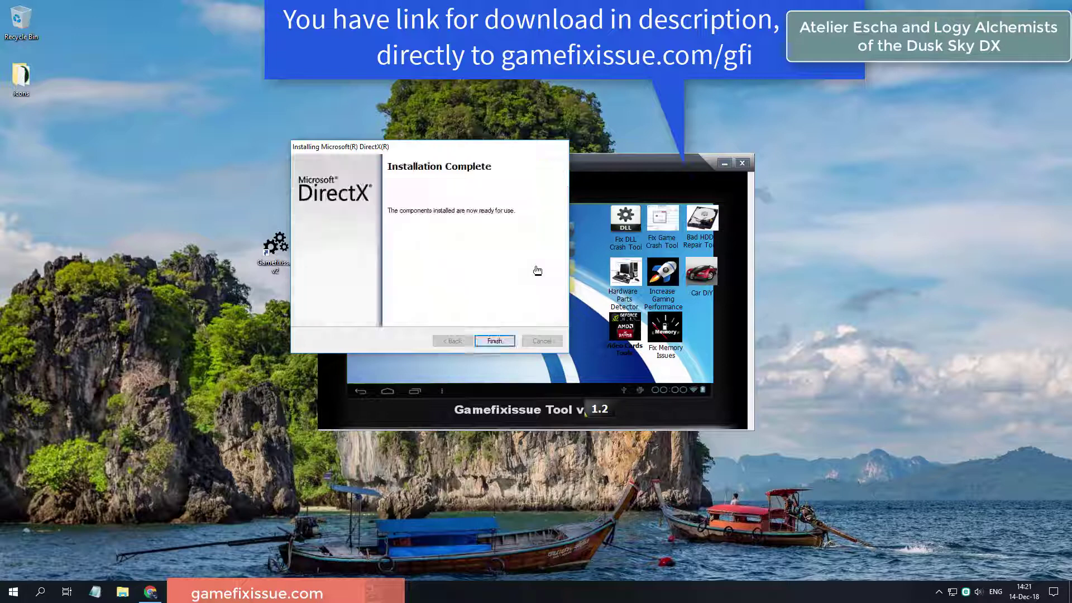
pyautogui.click(491, 340)
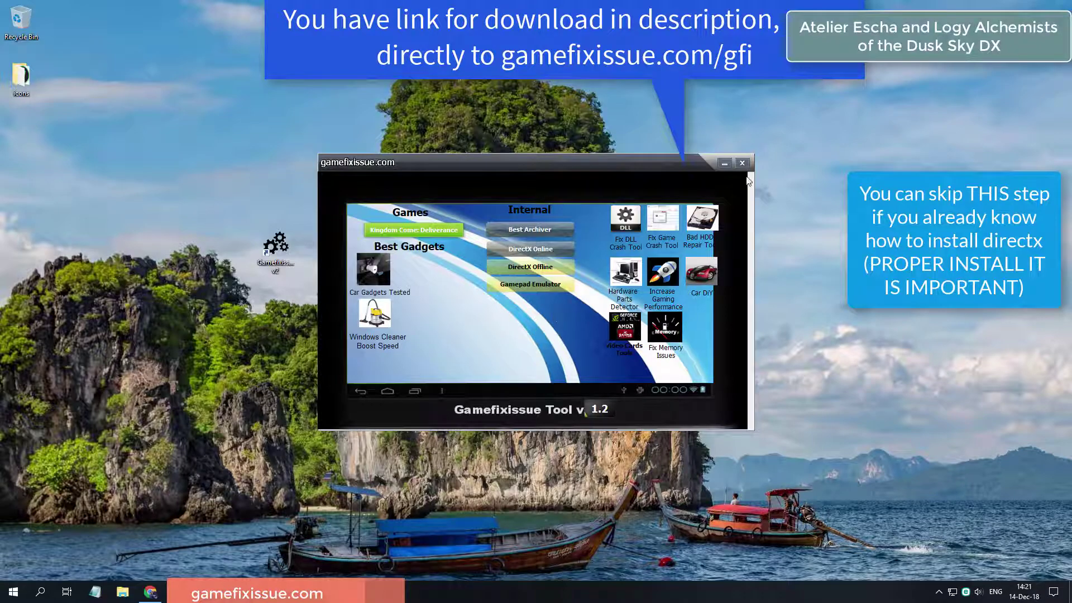
pyautogui.click(741, 163)
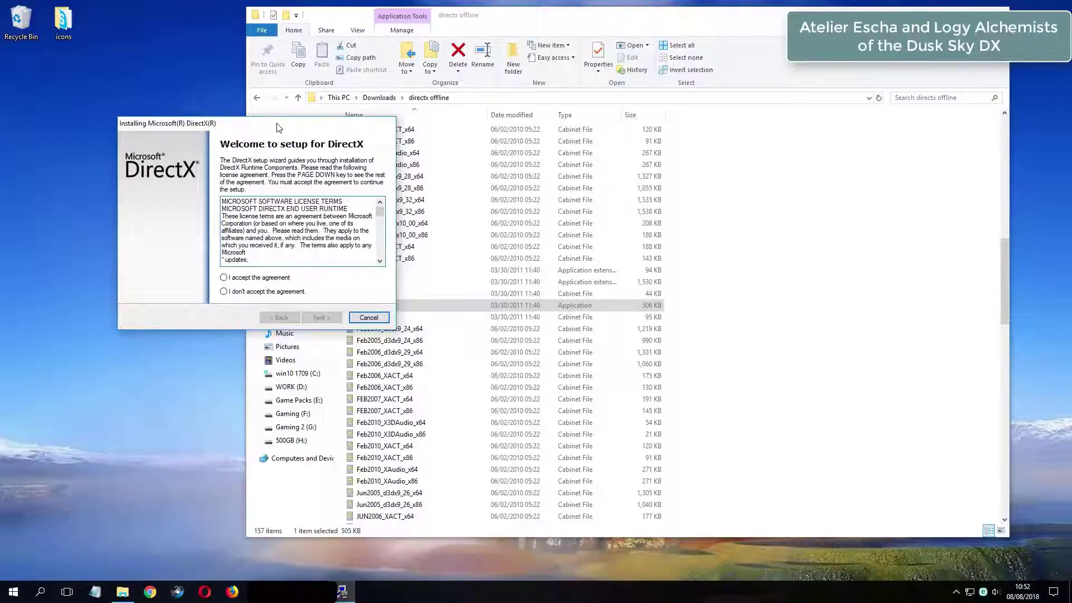
# Accept the agreement in the DXSETUP wizard, install the DirectX runtime components and finish the setup
pyautogui.click(497, 281)
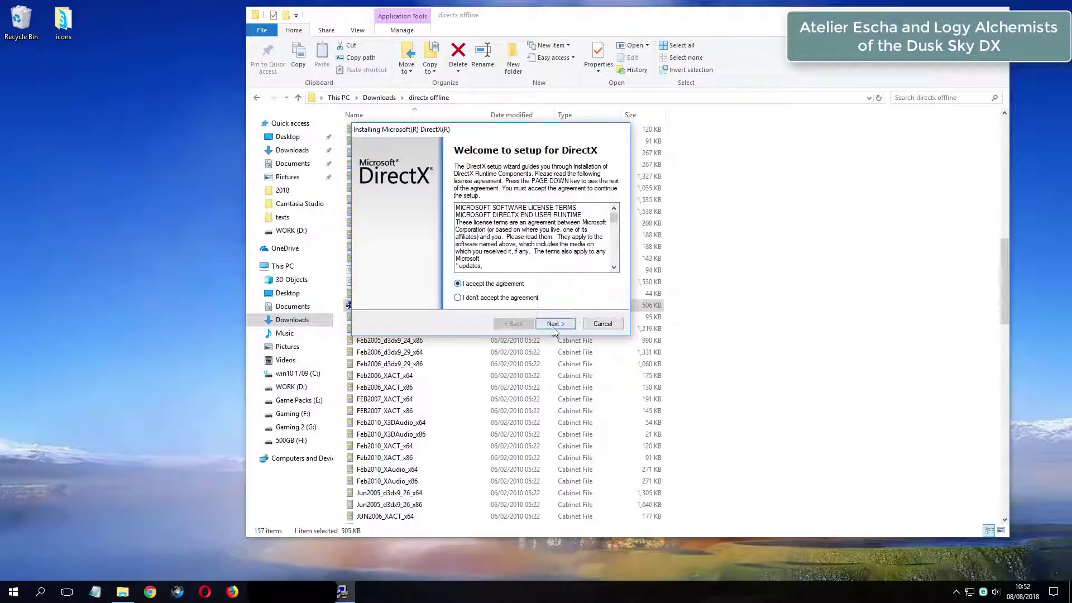
pyautogui.click(553, 323)
pyautogui.click(556, 325)
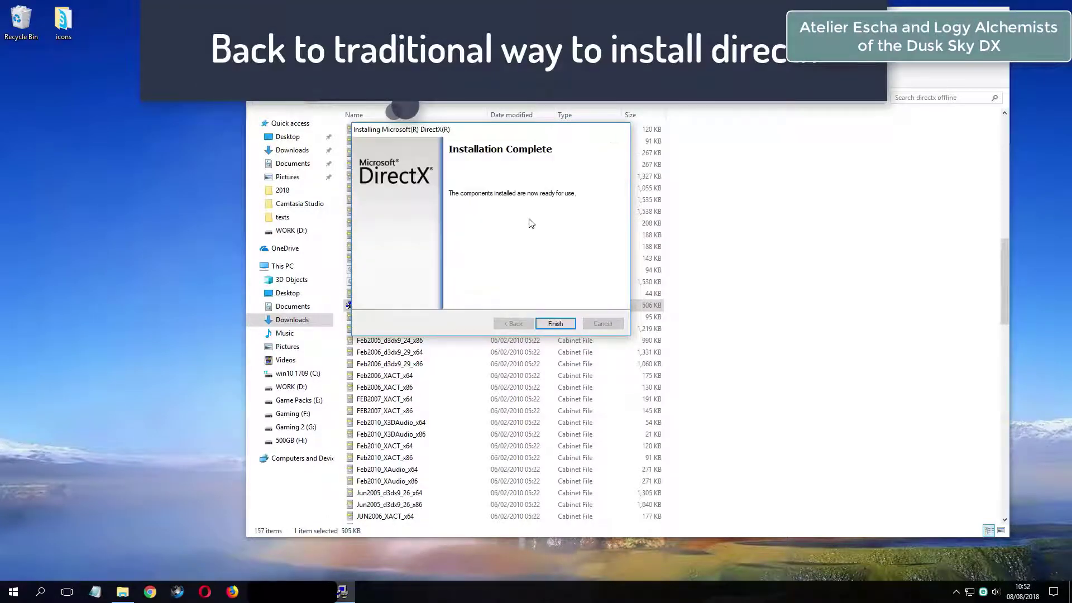
pyautogui.click(555, 324)
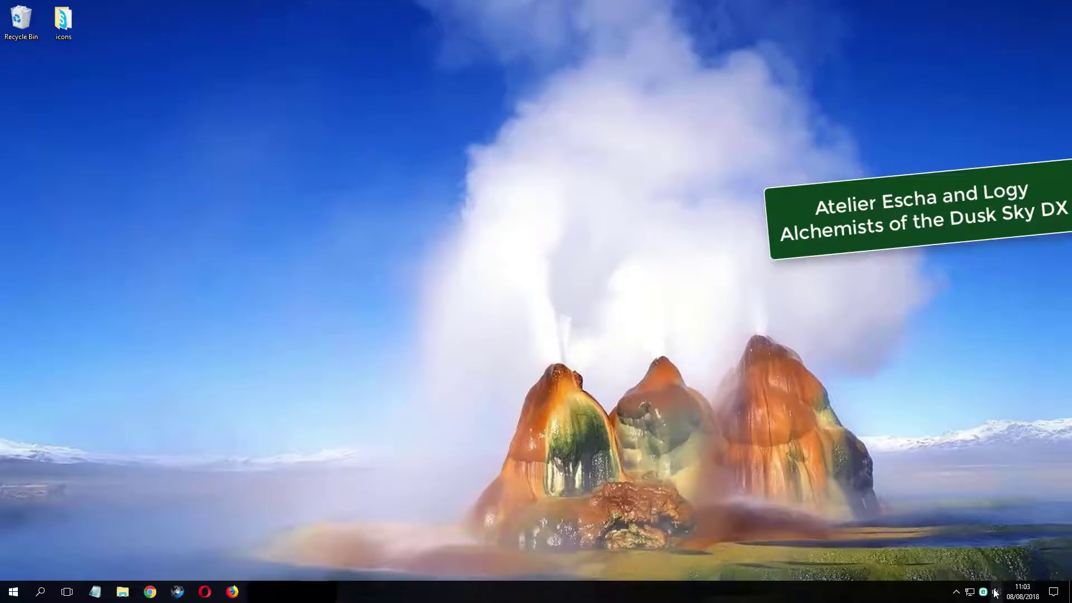
# Open the Windows playback devices and bring up the properties of the default VIA HD Audio Speakers
pyautogui.rightClick(996, 593)
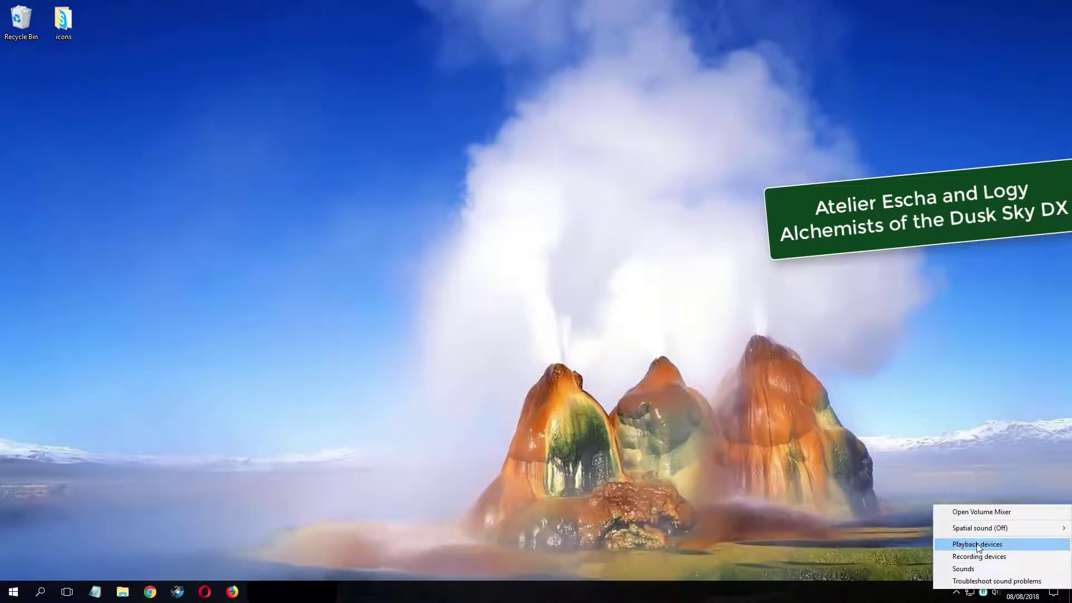
pyautogui.click(977, 545)
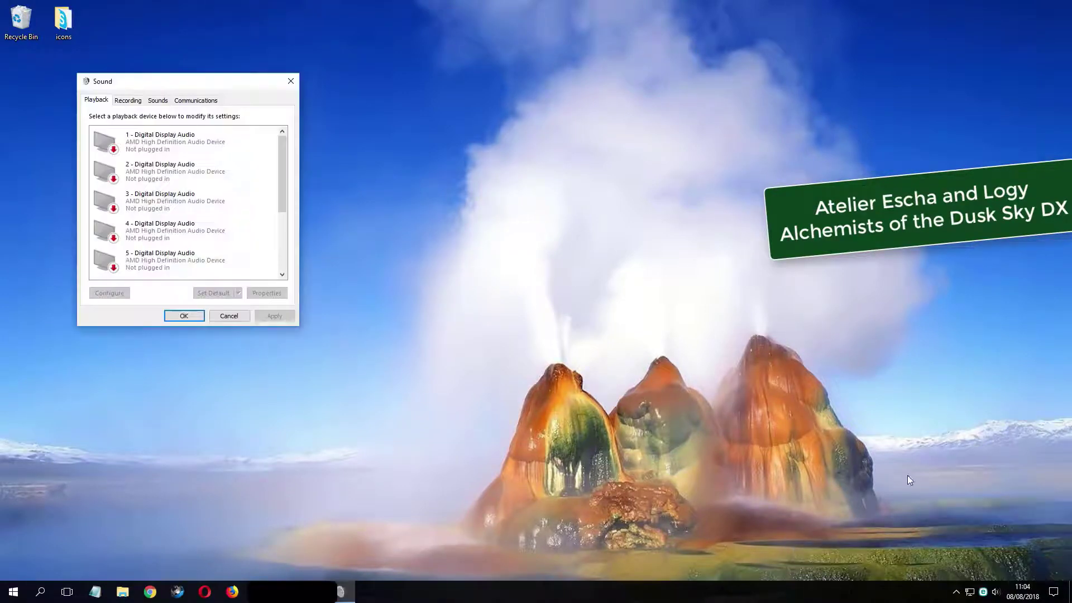
pyautogui.moveTo(179, 84); pyautogui.dragTo(428, 132)
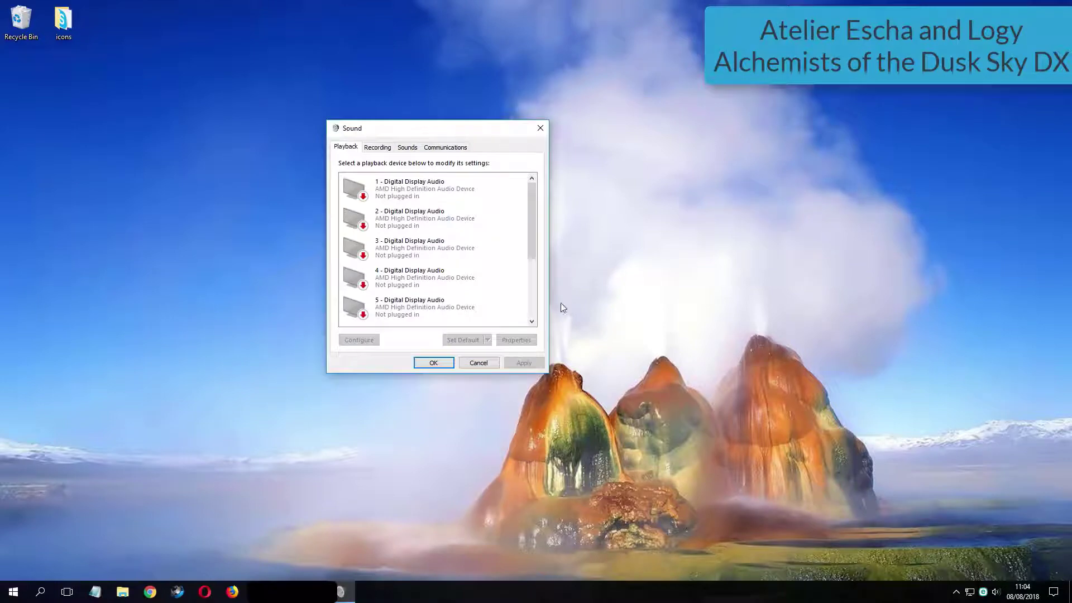
pyautogui.moveTo(534, 207); pyautogui.dragTo(537, 266)
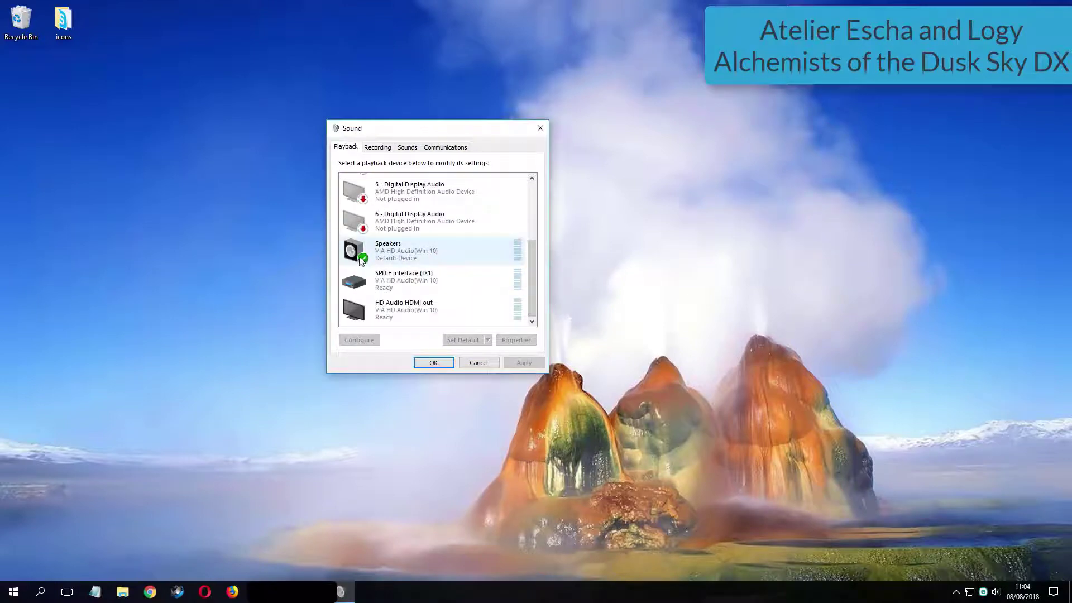
pyautogui.click(363, 262)
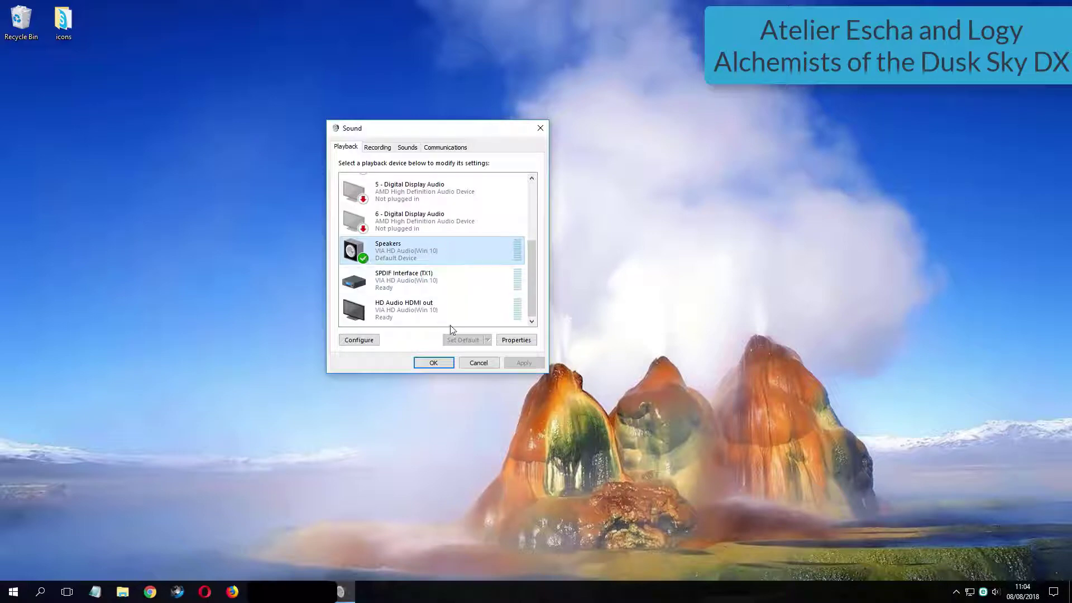
pyautogui.press('Tab')
pyautogui.click(509, 339)
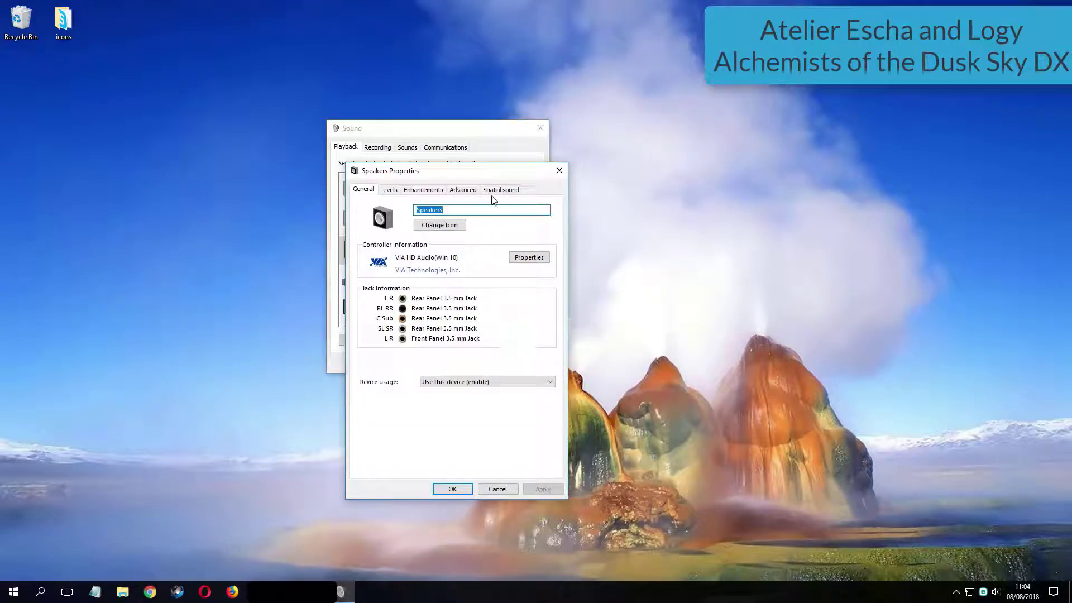
# Set the speakers' default format to 16 bit, 44100 Hz (CD Quality), apply it despite the device being in use, and close the sound settings
pyautogui.click(461, 193)
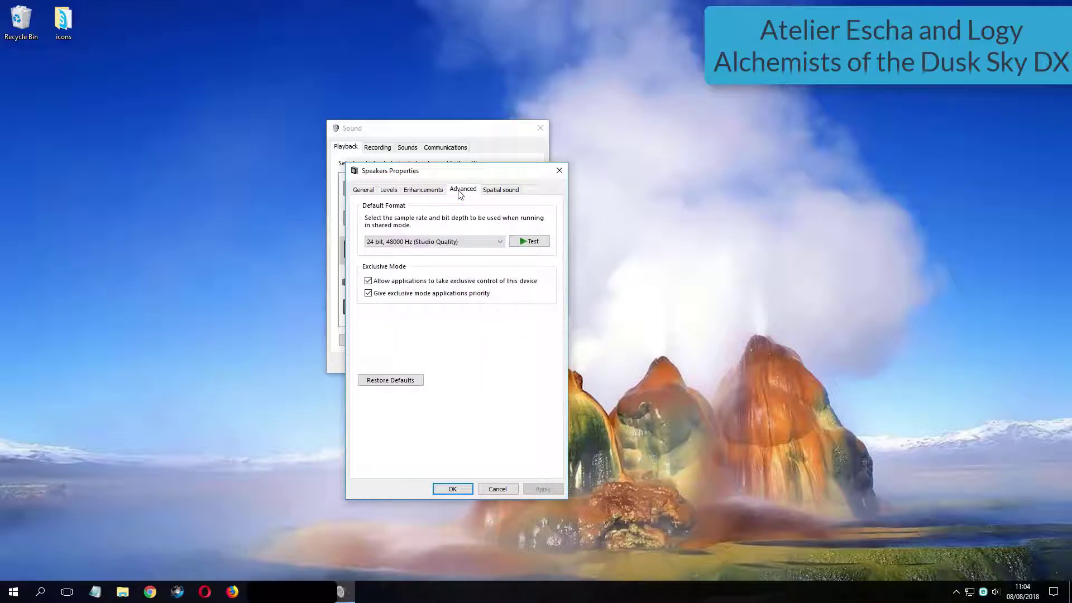
pyautogui.click(436, 244)
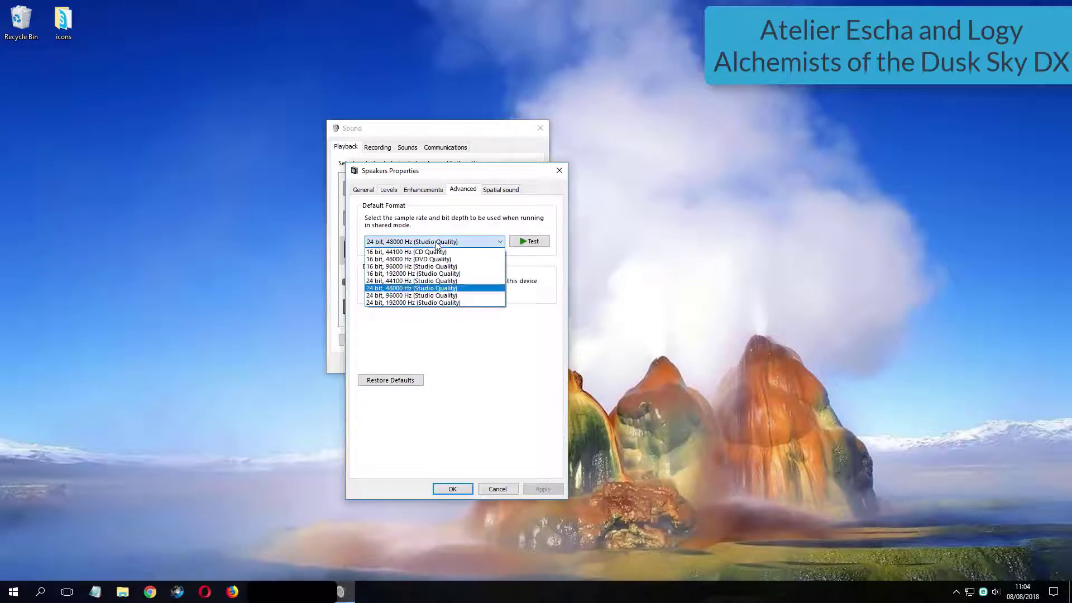
pyautogui.click(406, 303)
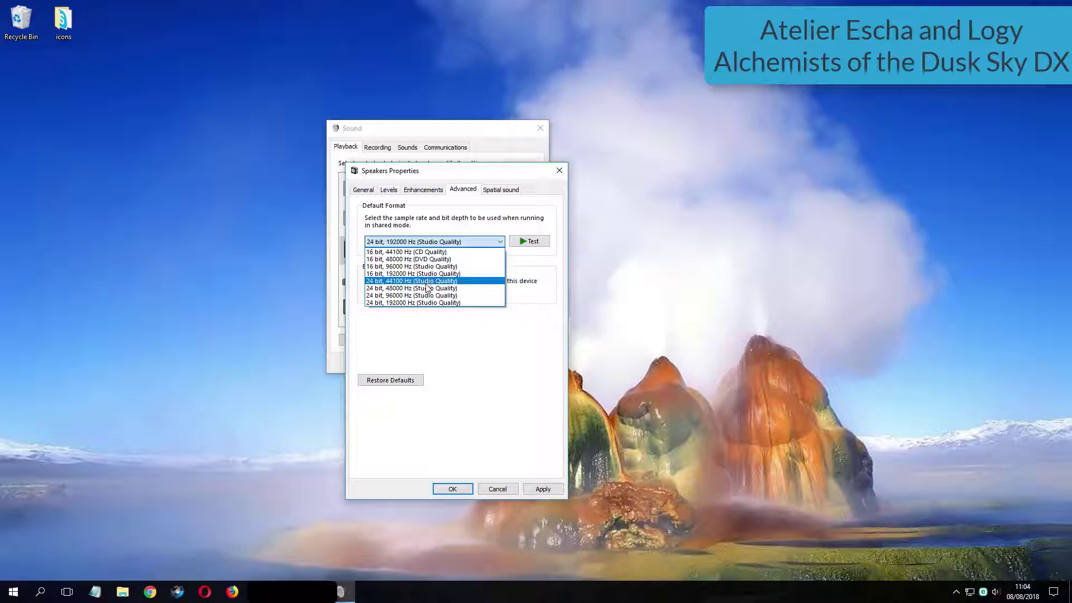
pyautogui.click(423, 253)
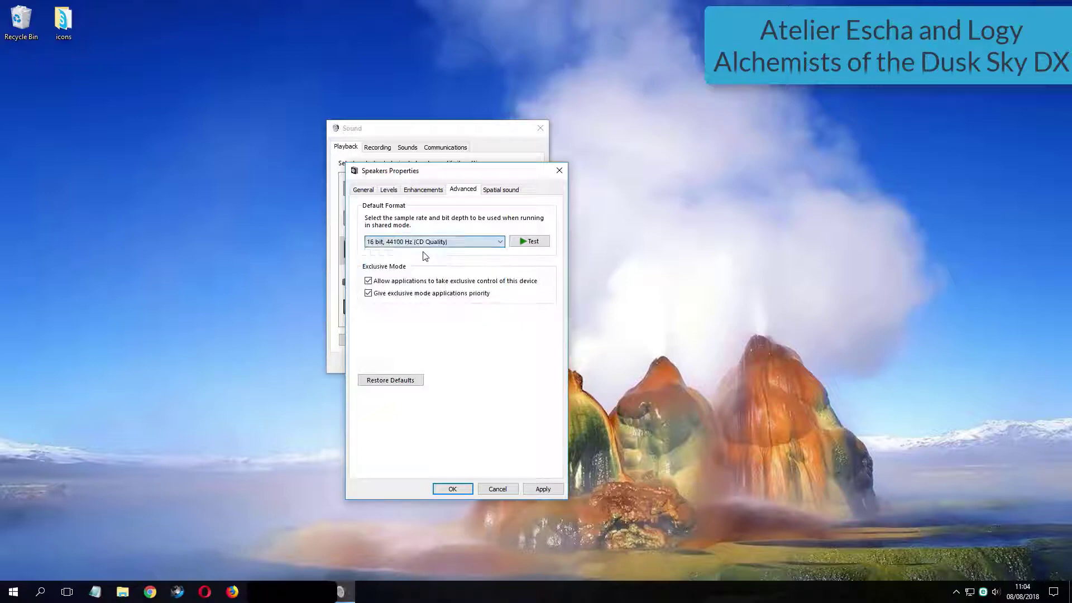
pyautogui.click(552, 489)
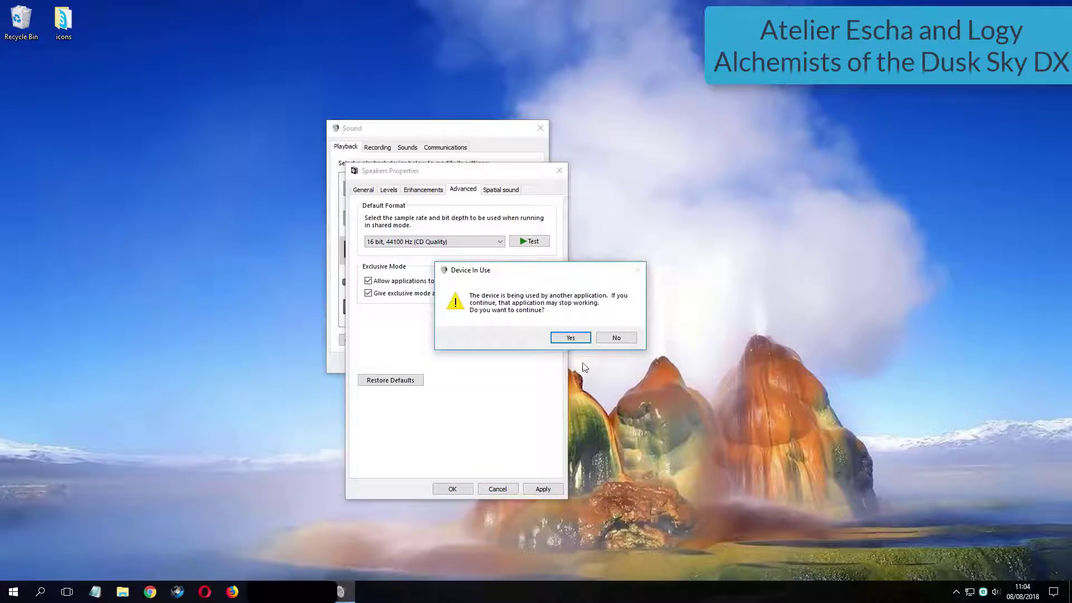
pyautogui.click(553, 339)
pyautogui.click(450, 490)
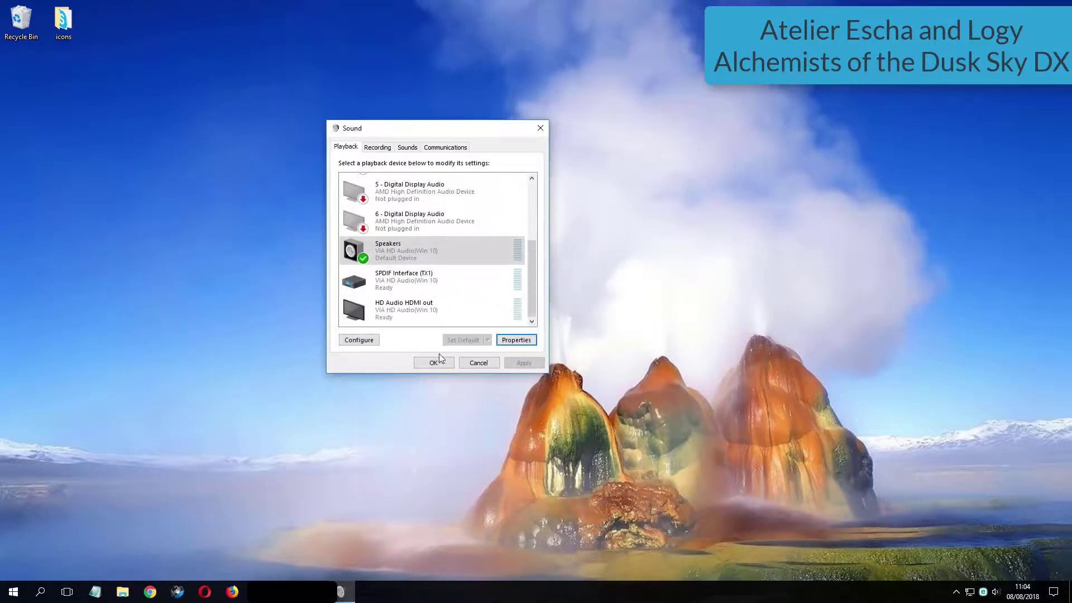
pyautogui.click(437, 362)
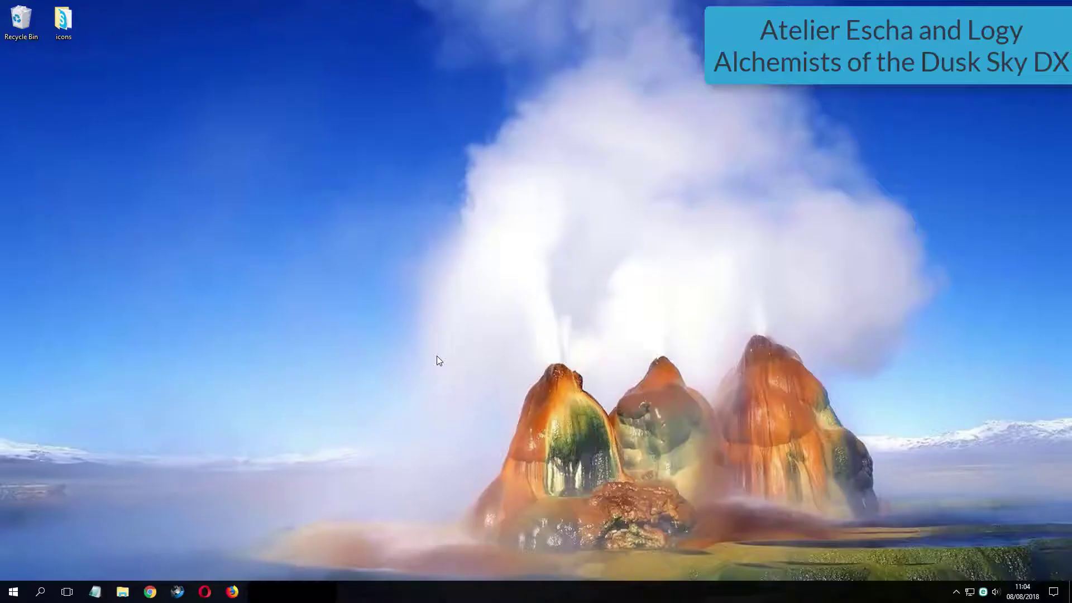
pyautogui.rightClick(437, 356)
pyautogui.click(457, 387)
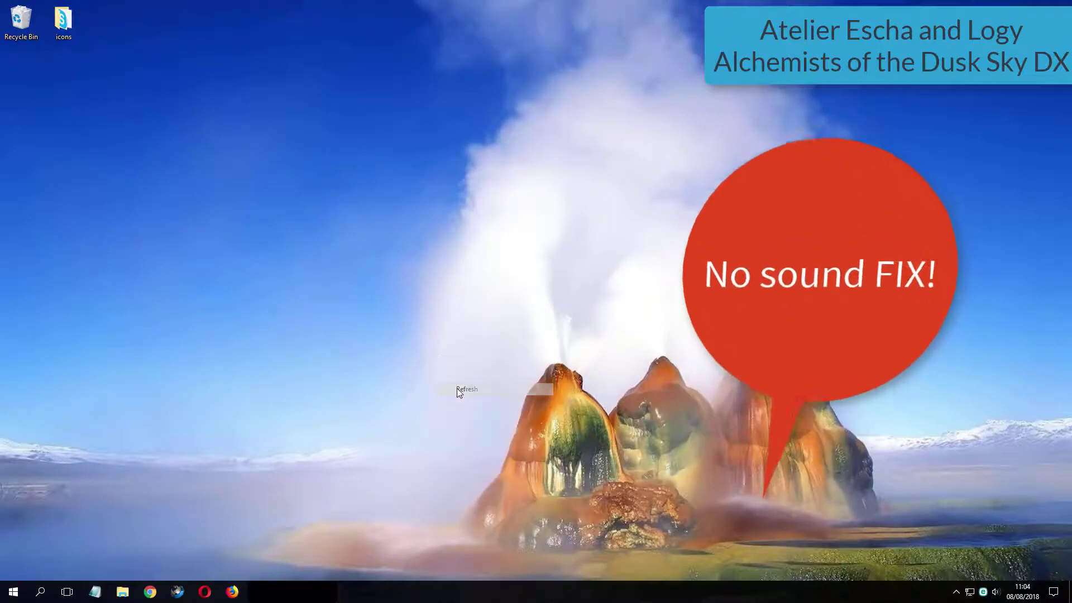
# Reopen the Windows playback devices and show the properties of the default VIA HD Audio Speakers
pyautogui.rightClick(996, 592)
pyautogui.click(980, 546)
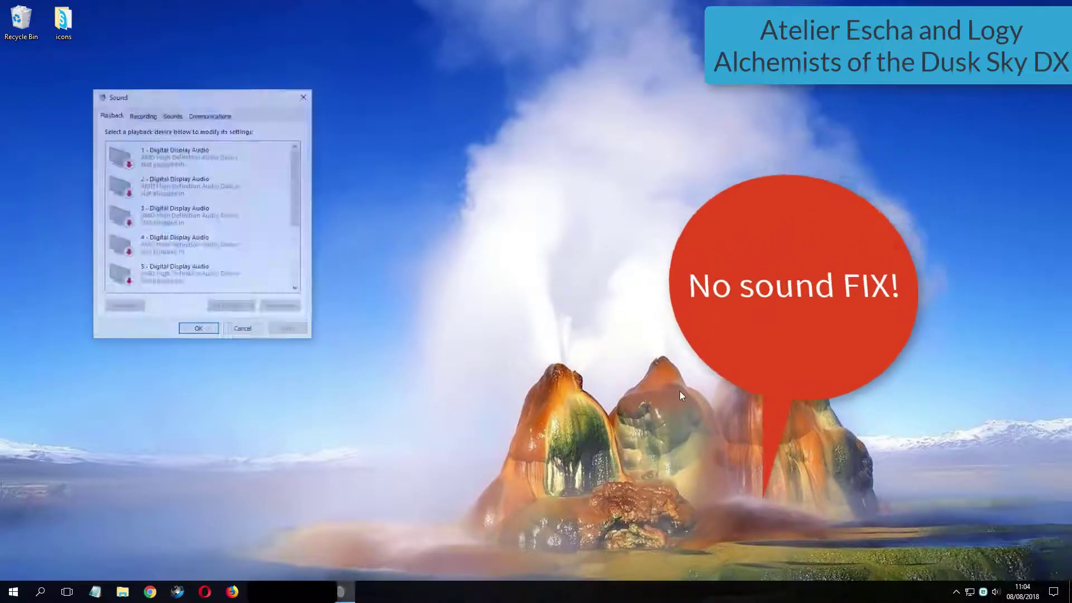
pyautogui.moveTo(205, 97); pyautogui.dragTo(297, 121)
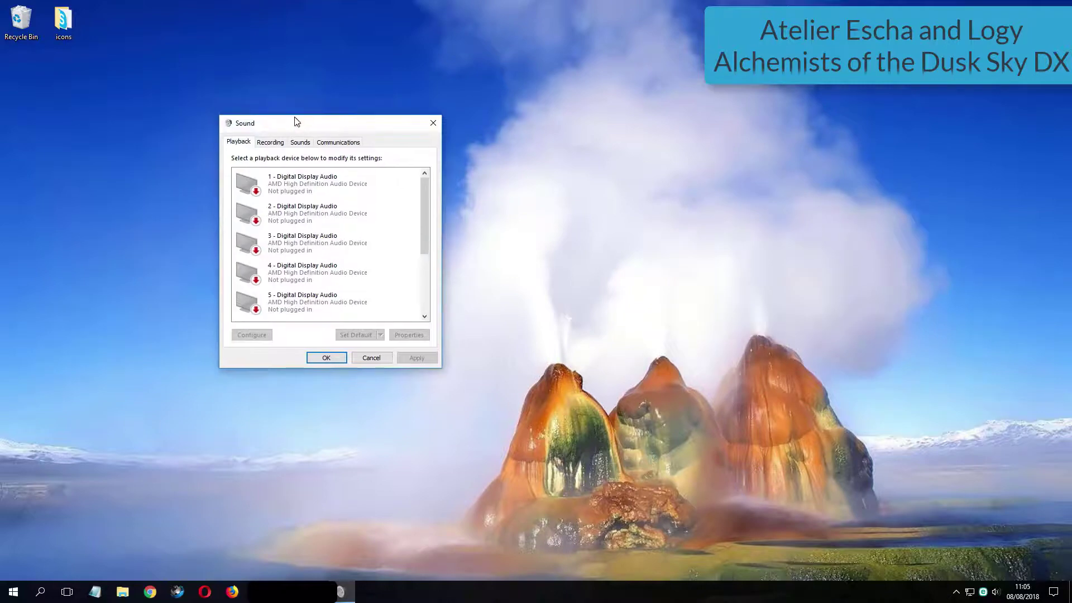
pyautogui.scroll(-1, 390, 242)
pyautogui.scroll(-2, 389, 242)
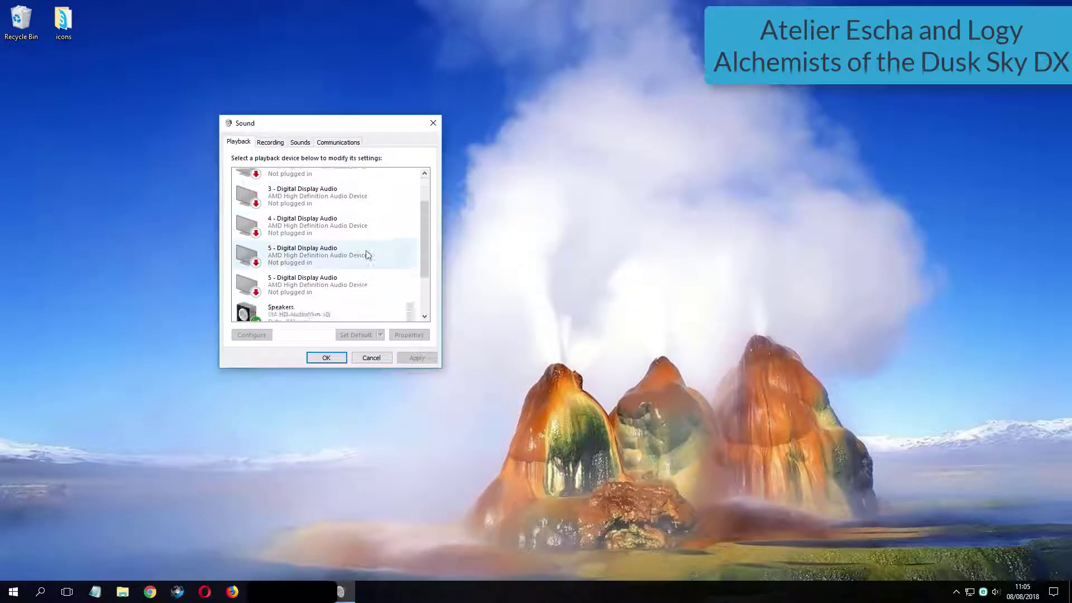
pyautogui.click(296, 286)
pyautogui.doubleClick(296, 286)
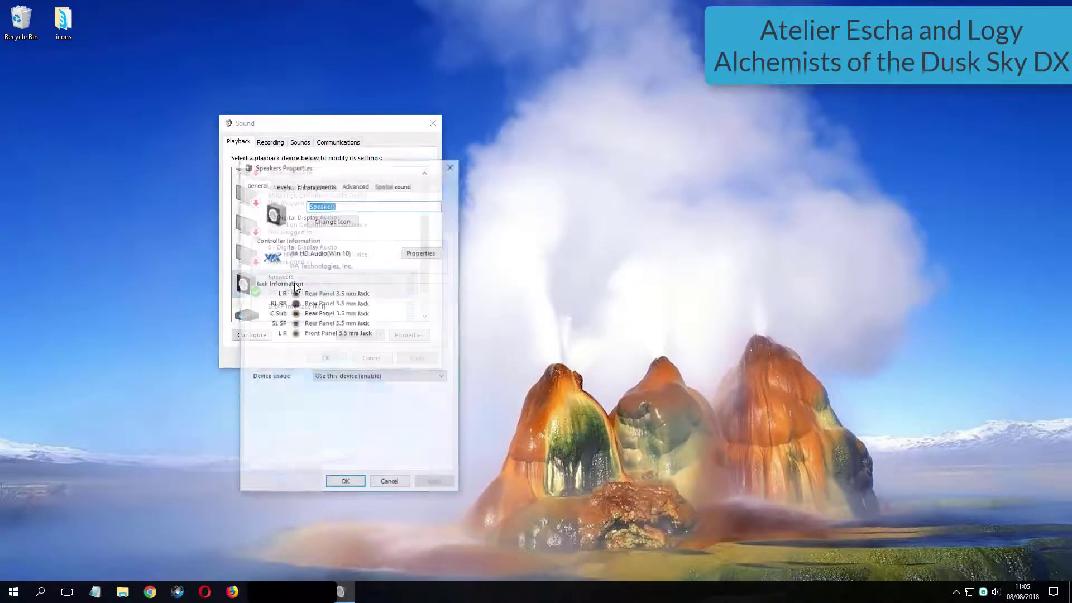
# Set the speakers' default format to 24 bit, 192000 Hz (Studio Quality), apply it and close the speaker properties
pyautogui.click(357, 185)
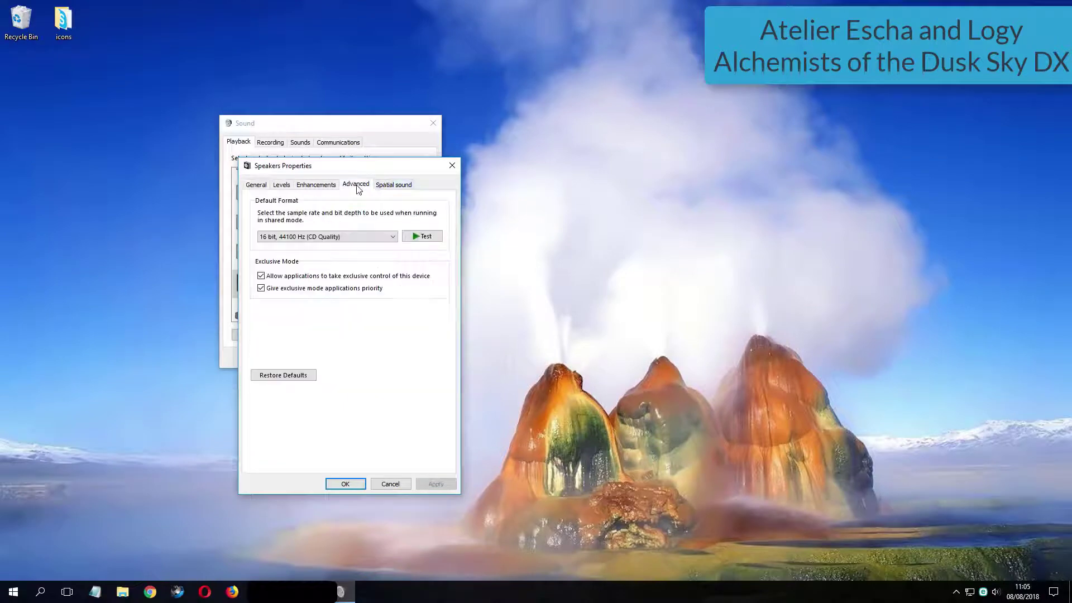
pyautogui.click(335, 237)
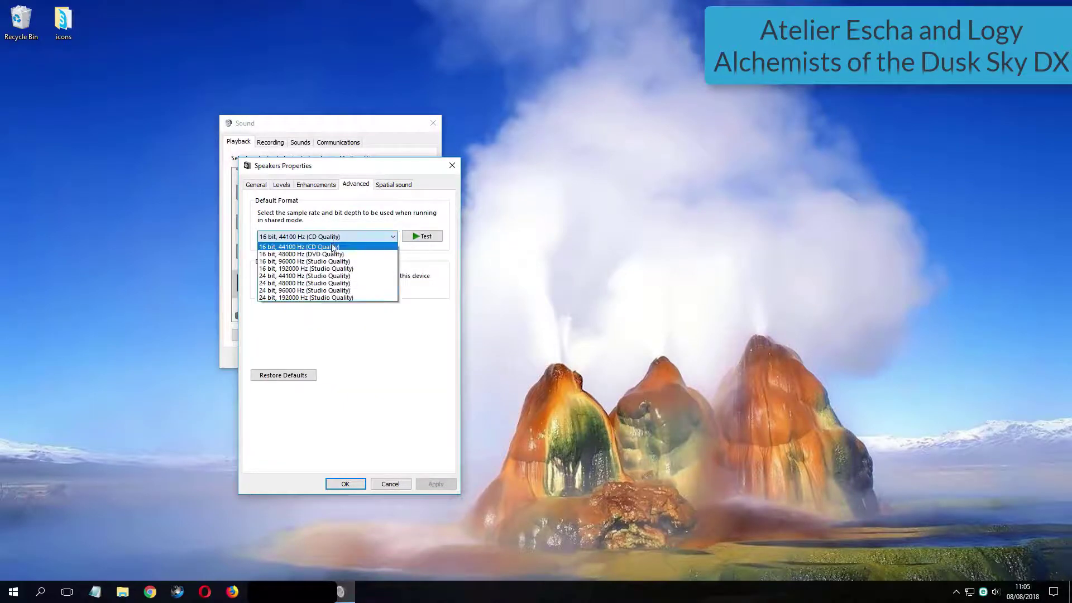
pyautogui.click(350, 298)
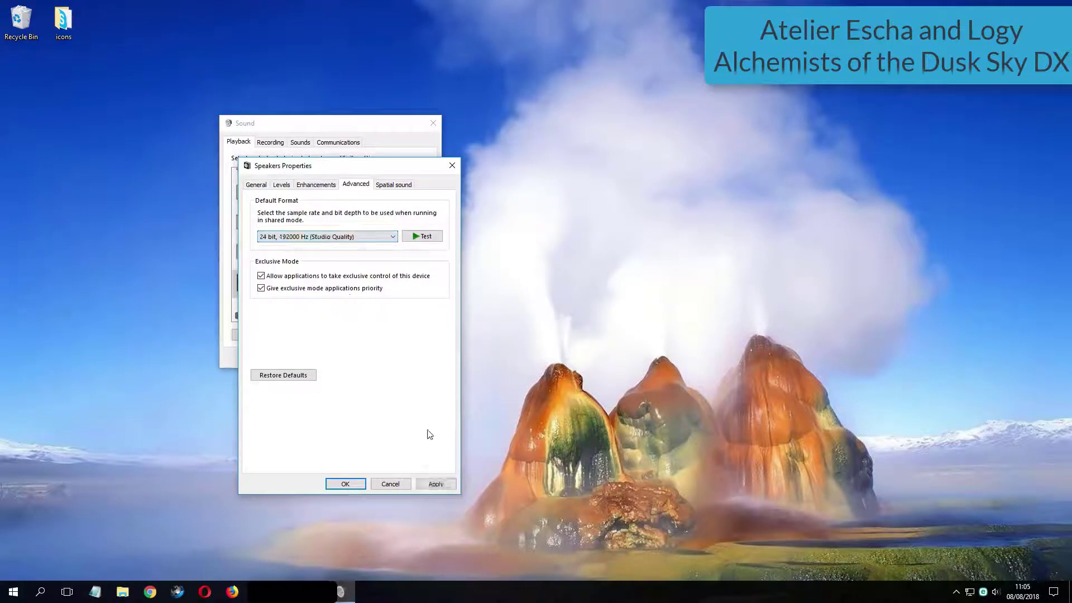
pyautogui.click(439, 485)
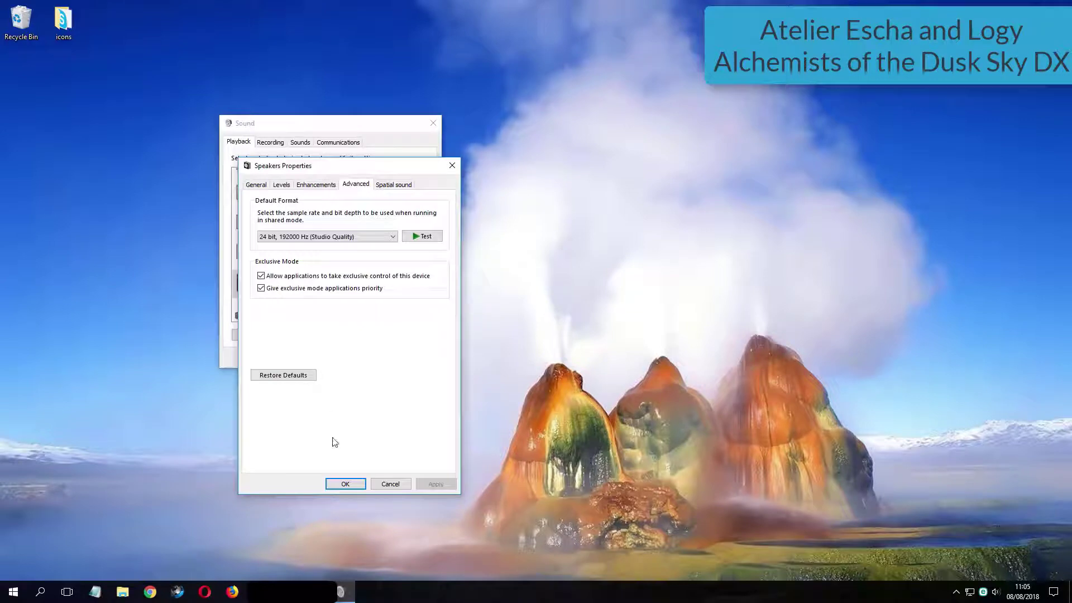
pyautogui.click(346, 485)
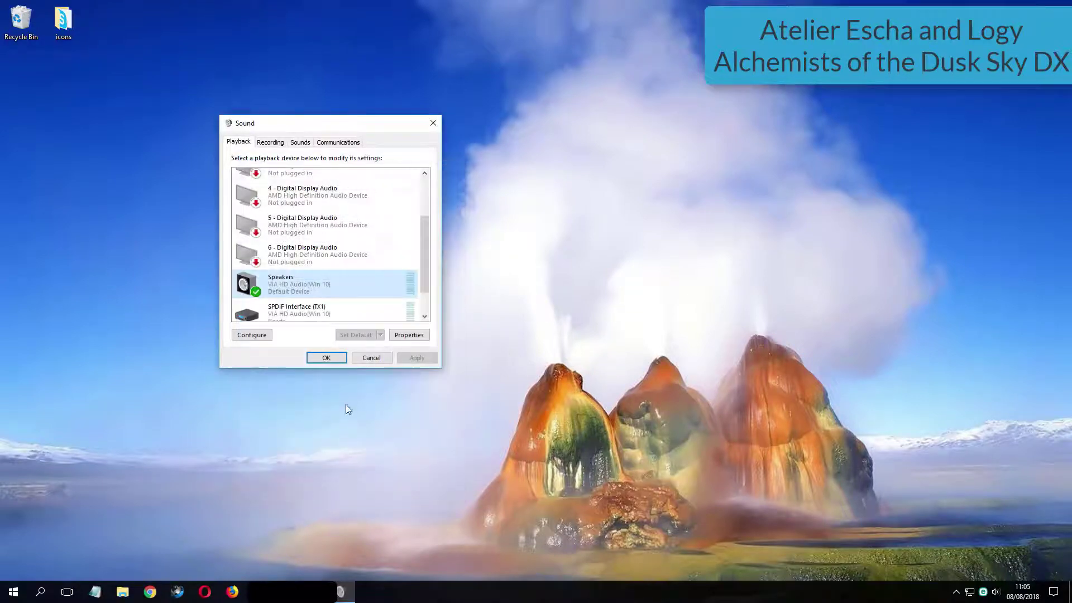